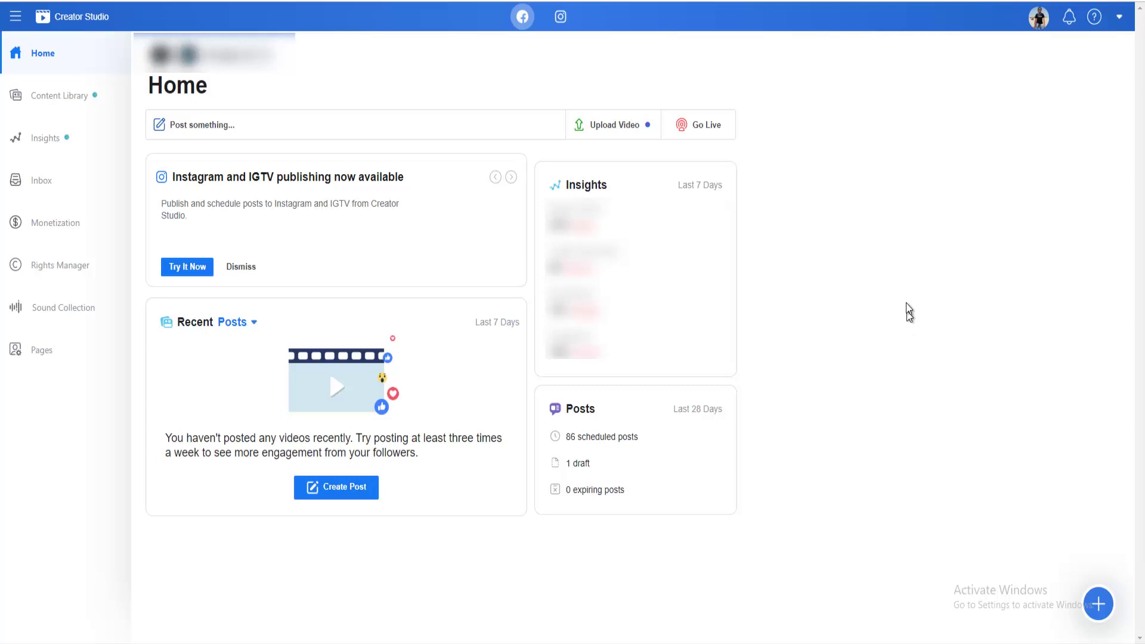
Switch Creator Studio to Instagram and show the linked Instagram Accounts list.
click(563, 18)
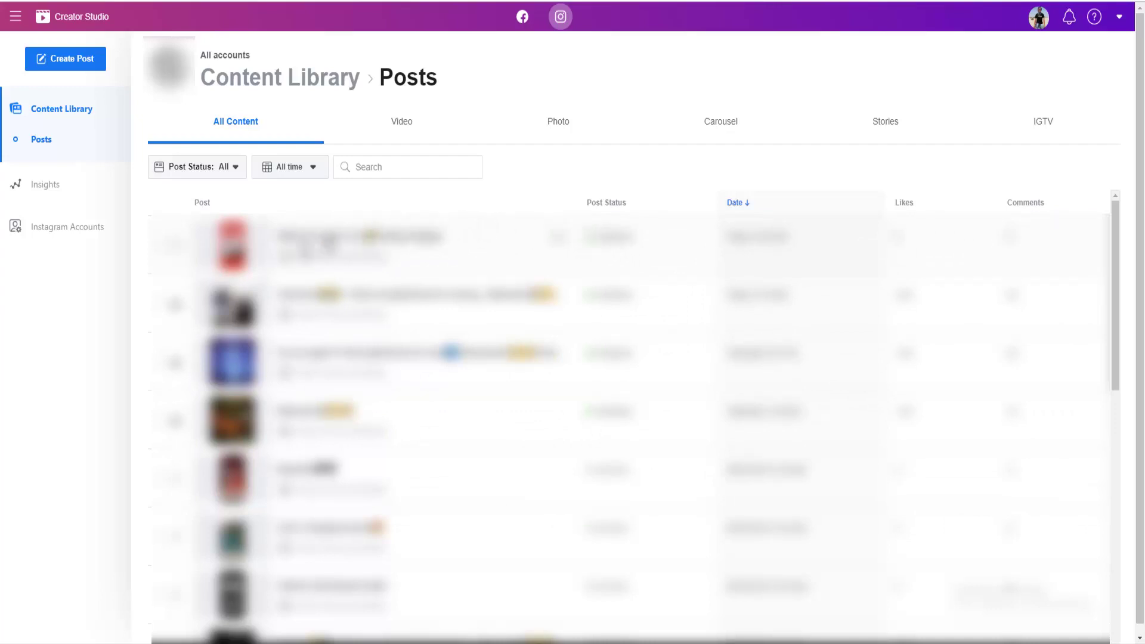
click(80, 237)
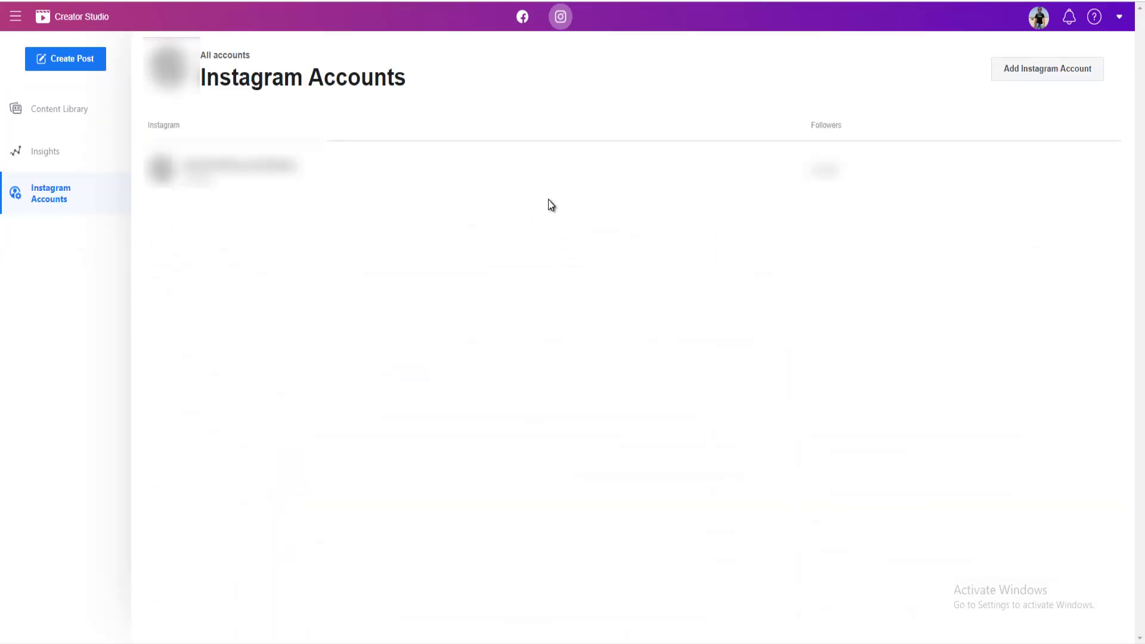
click(1071, 75)
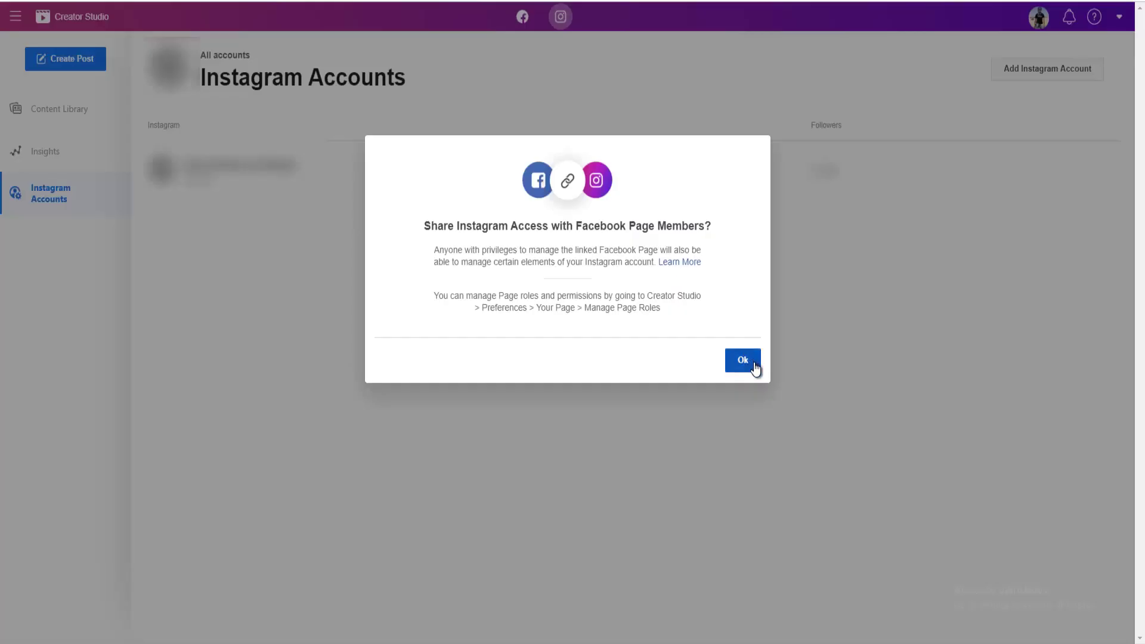
click(745, 360)
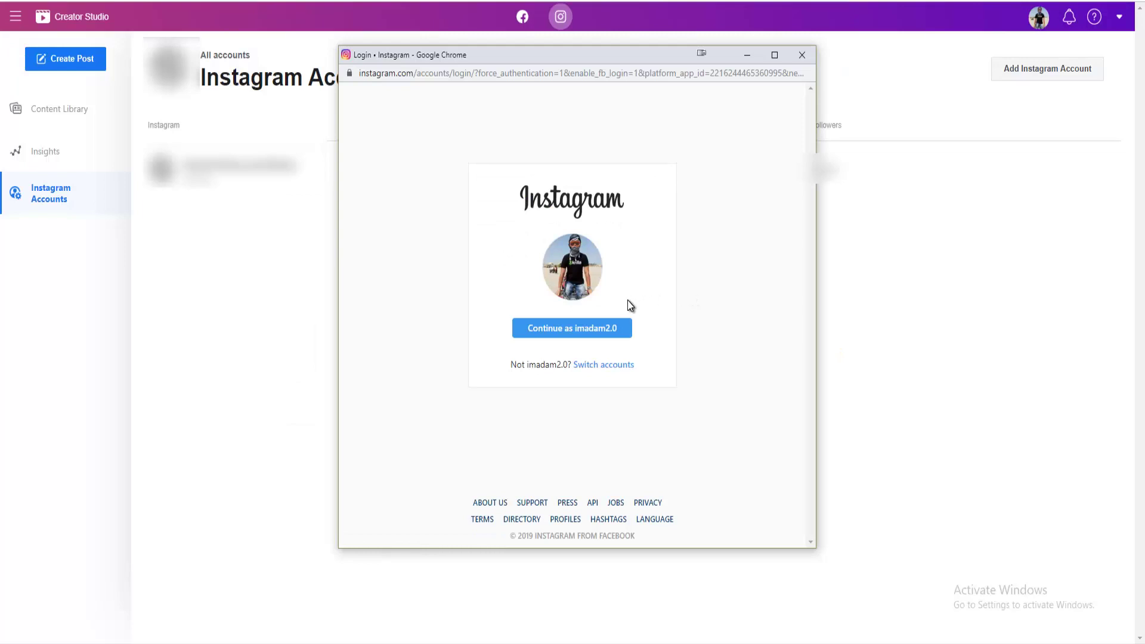
click(615, 327)
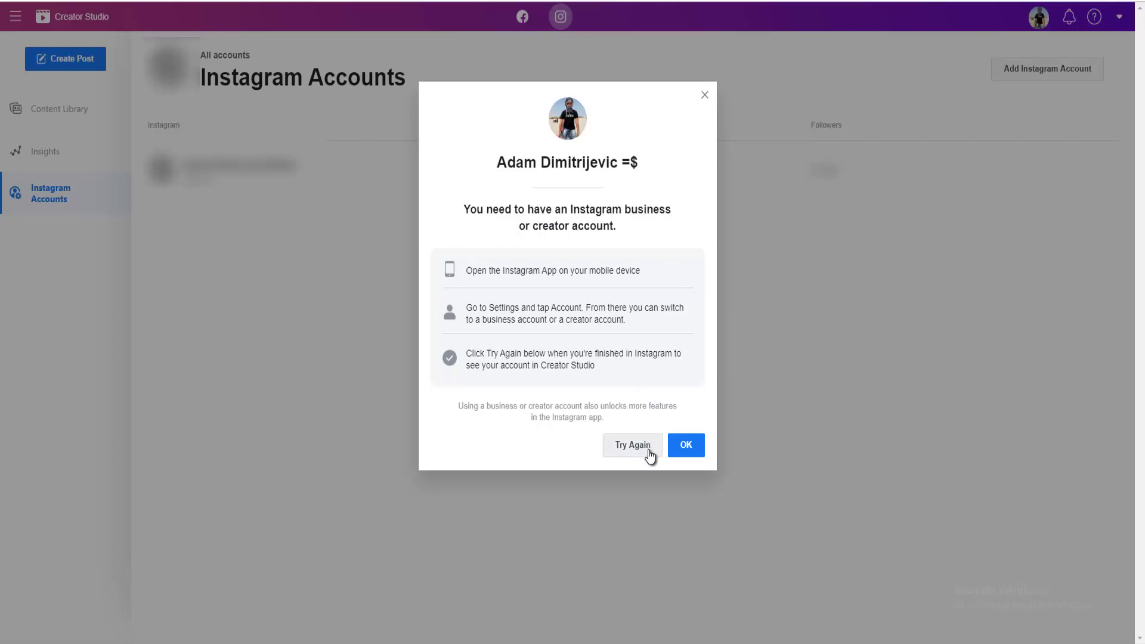
click(687, 447)
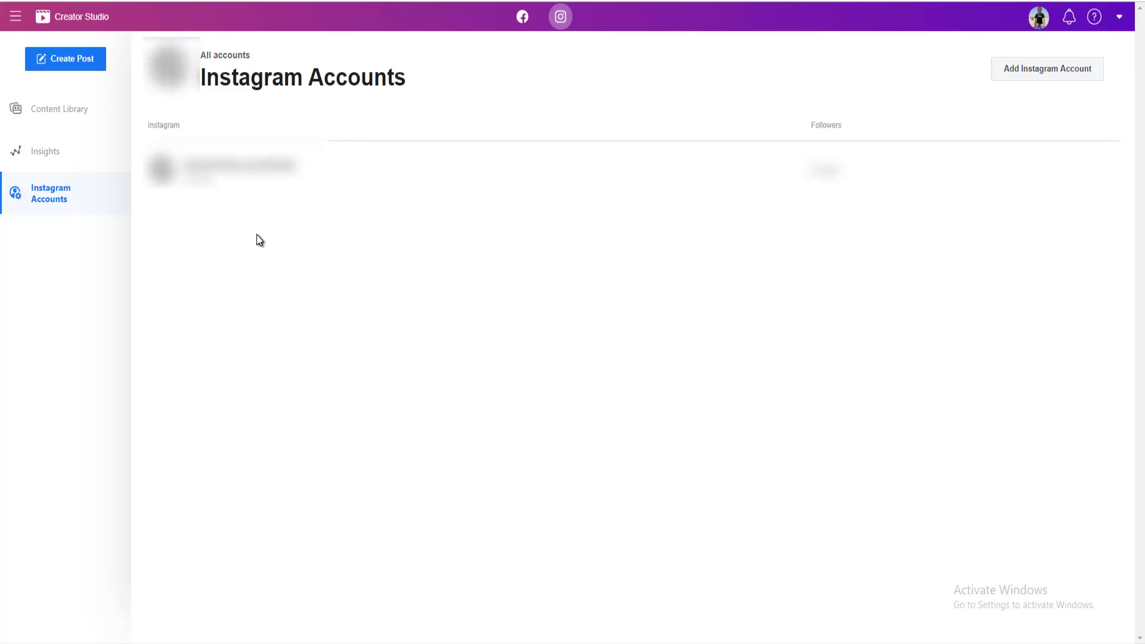
Start an Instagram Feed post for the connected account and bring up the Add Content options.
click(85, 62)
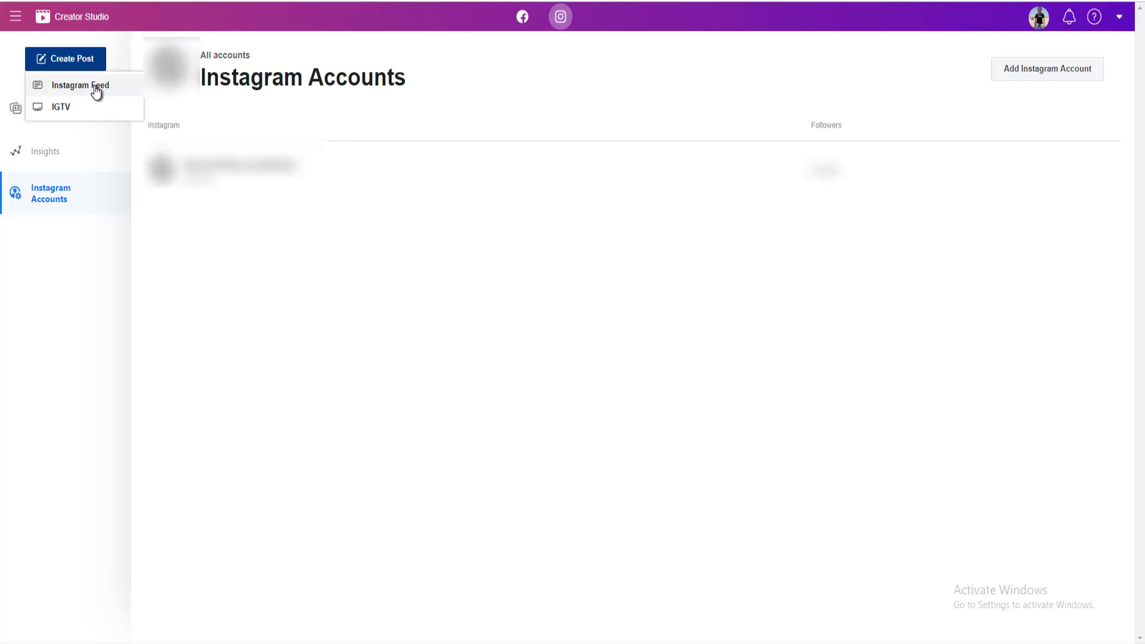
click(96, 85)
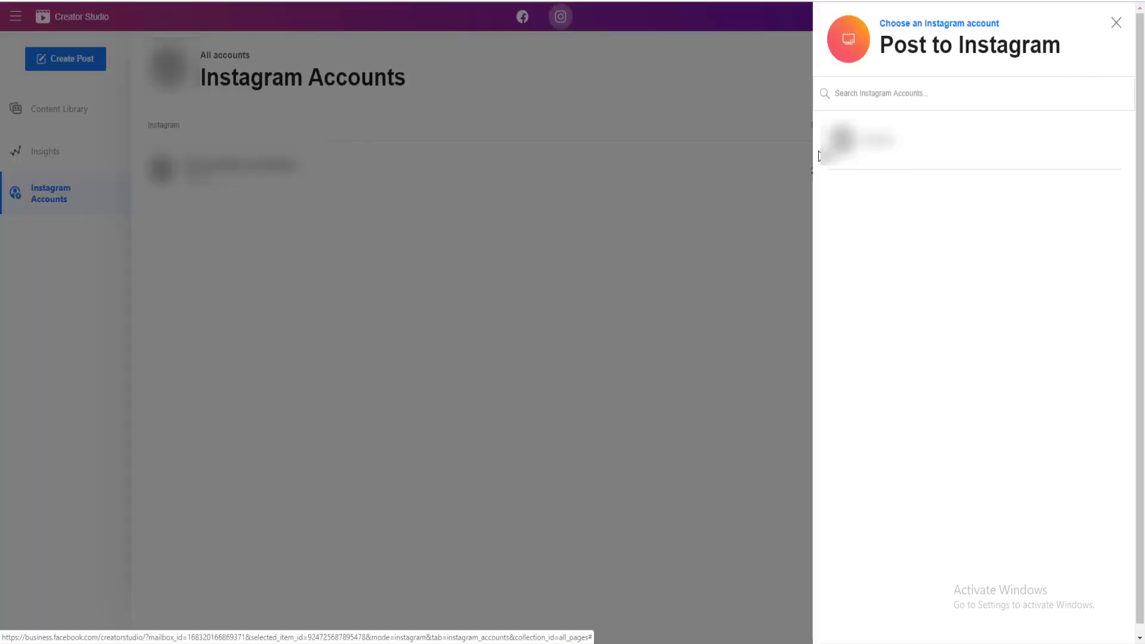
click(902, 148)
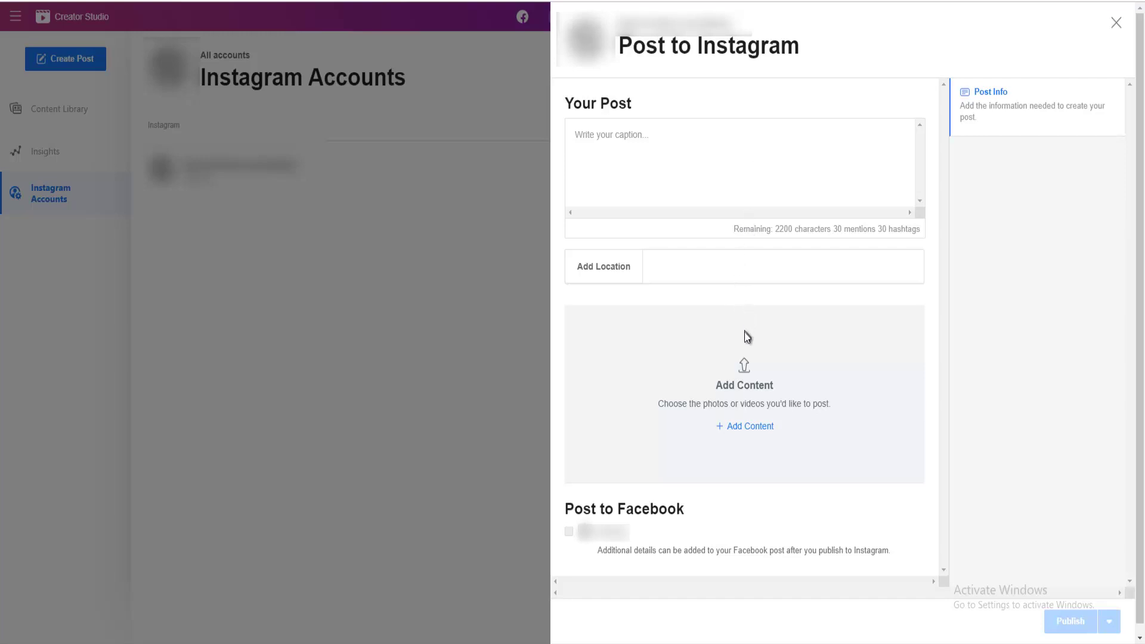
click(750, 428)
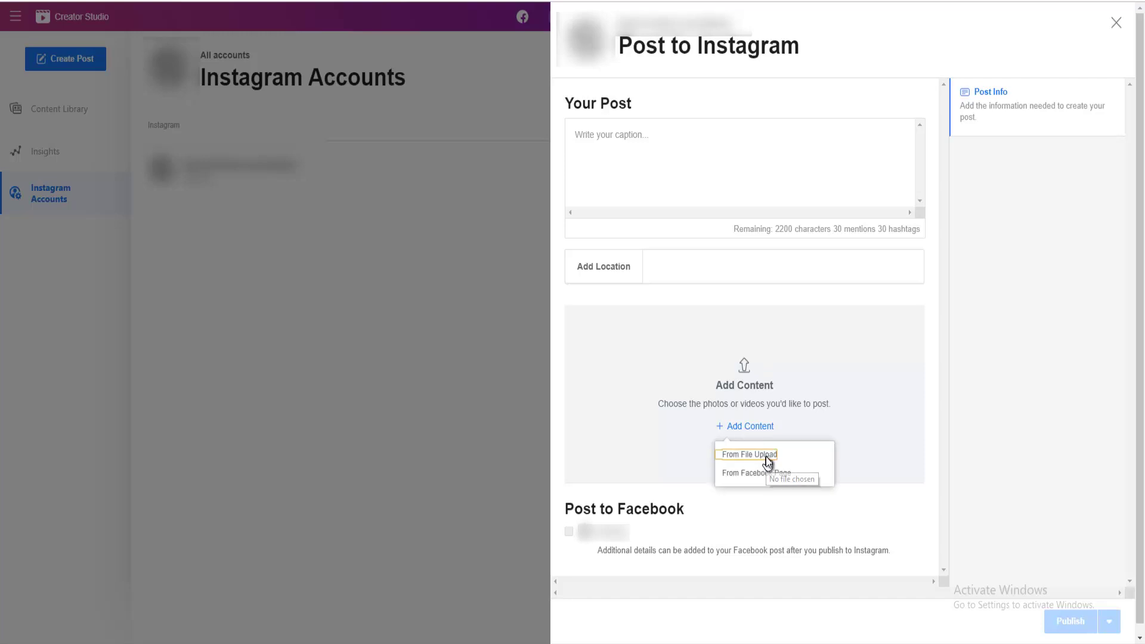
Upload the subscribe-reminder PNG and save it with a 1:1 Square crop after previewing Landscape and Vertical.
click(768, 463)
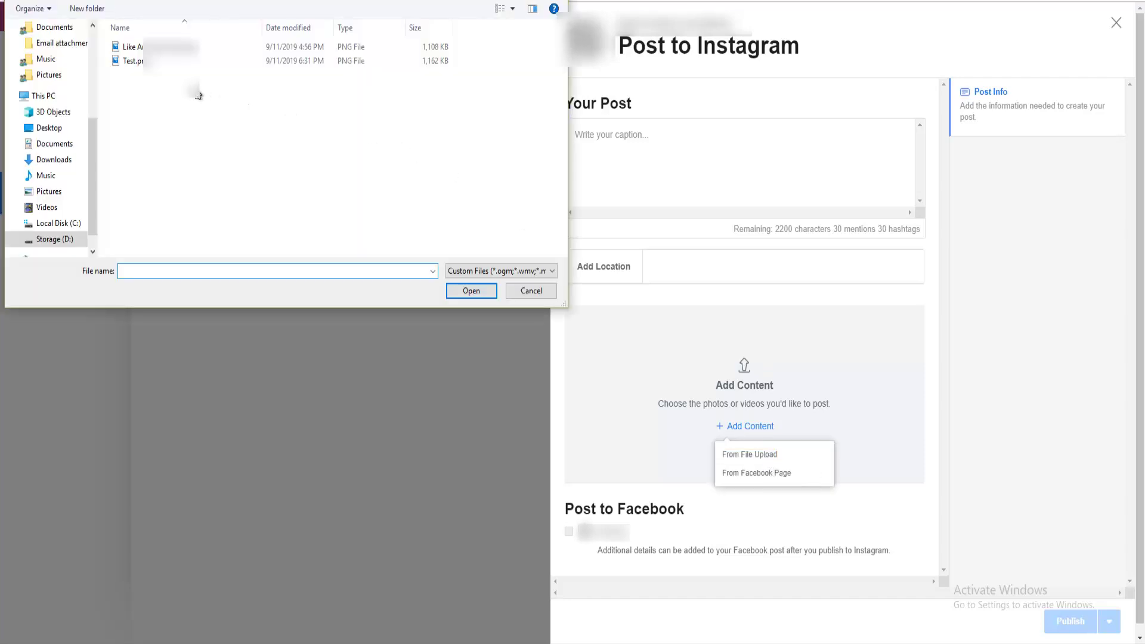
double_click(173, 49)
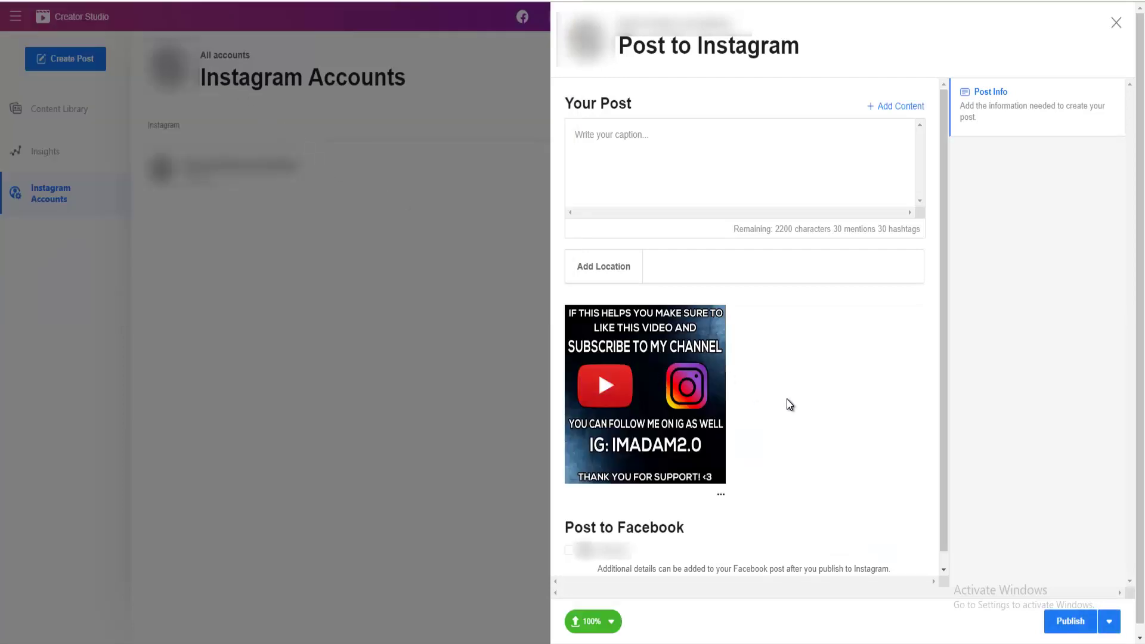
click(722, 495)
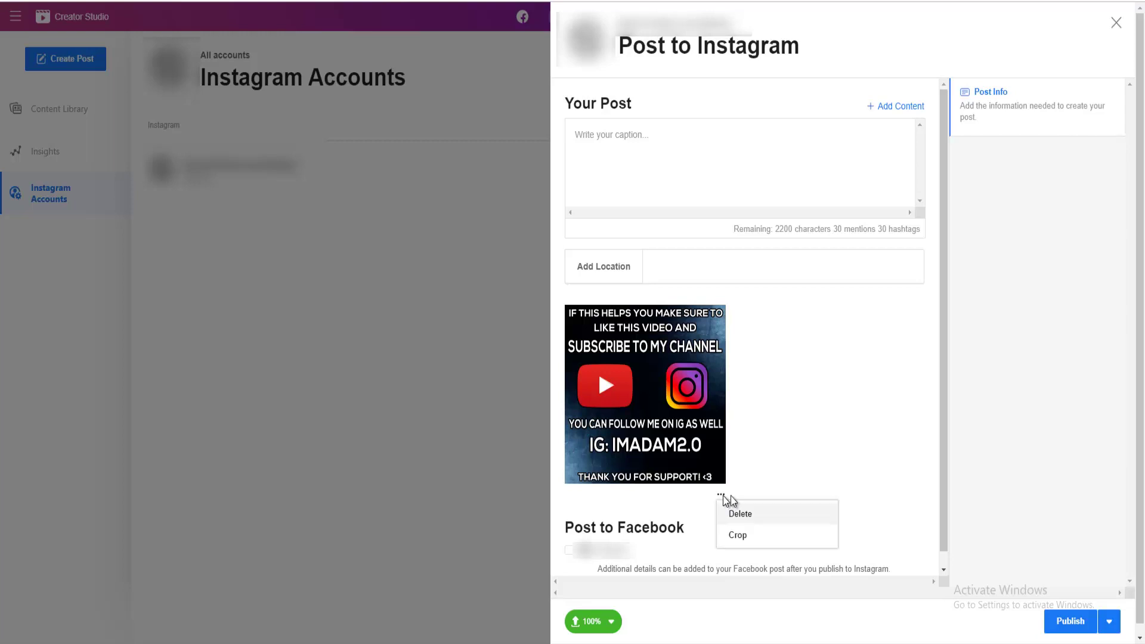
click(742, 537)
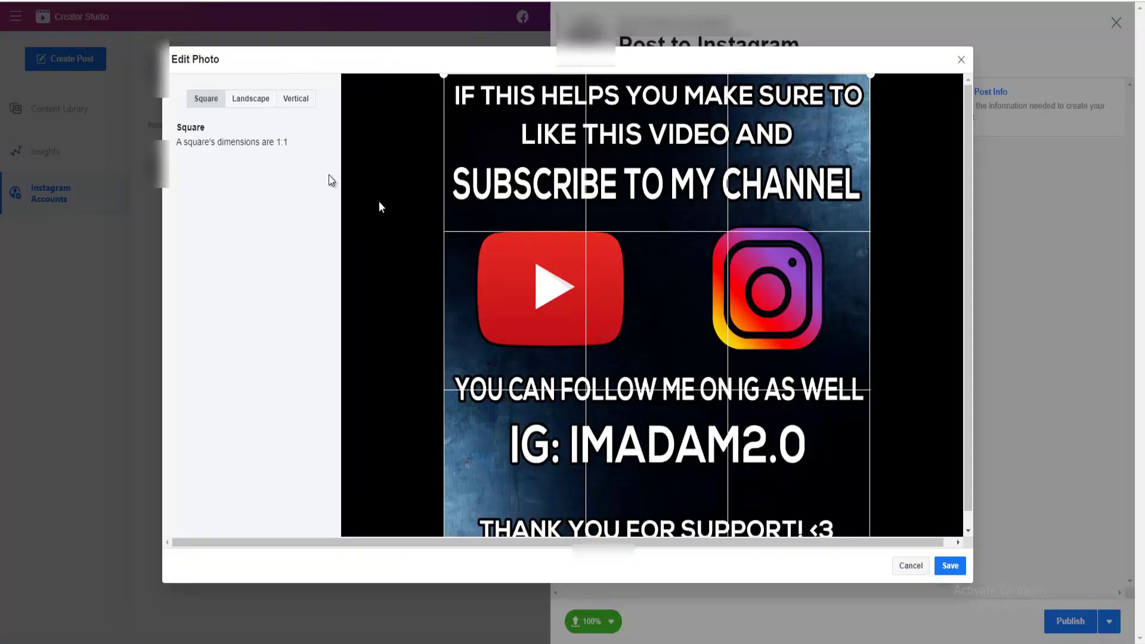
click(258, 101)
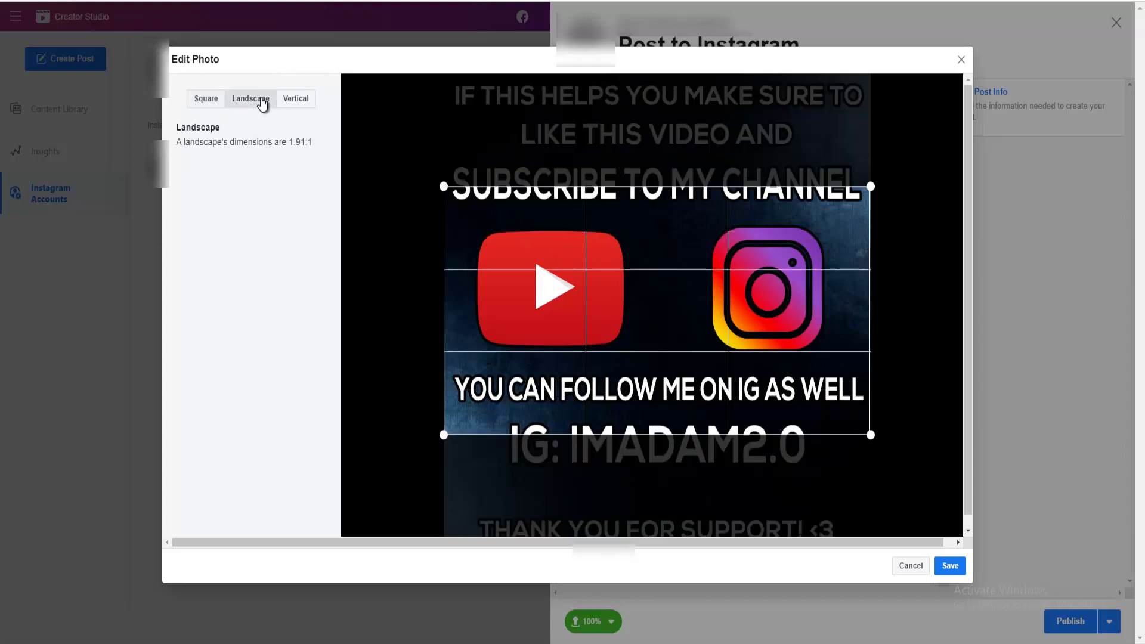
click(295, 105)
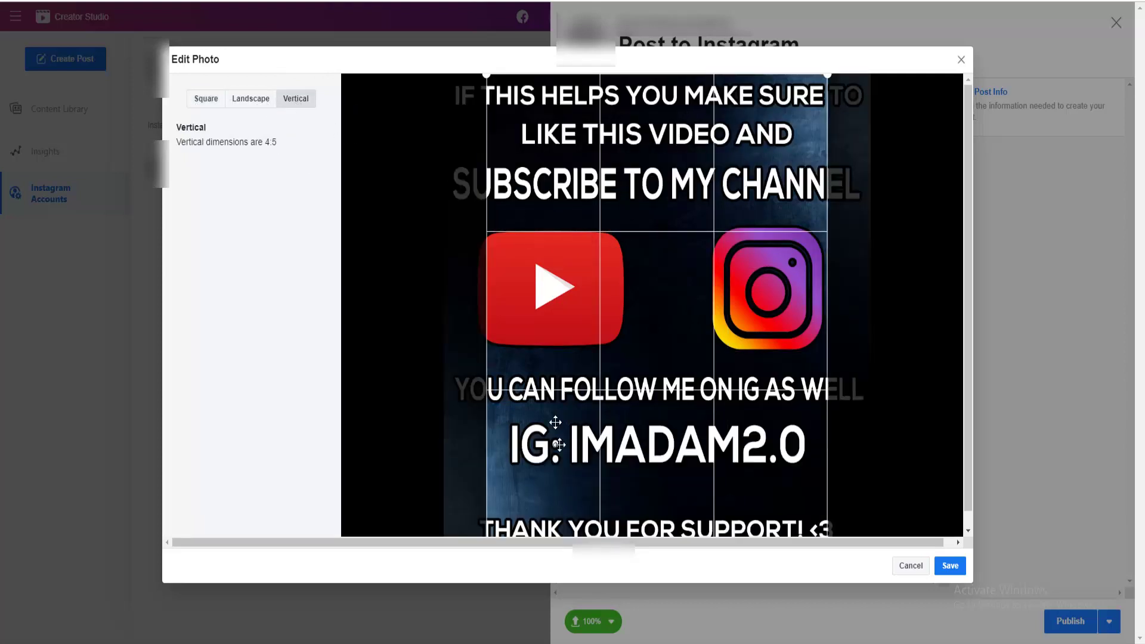
click(209, 102)
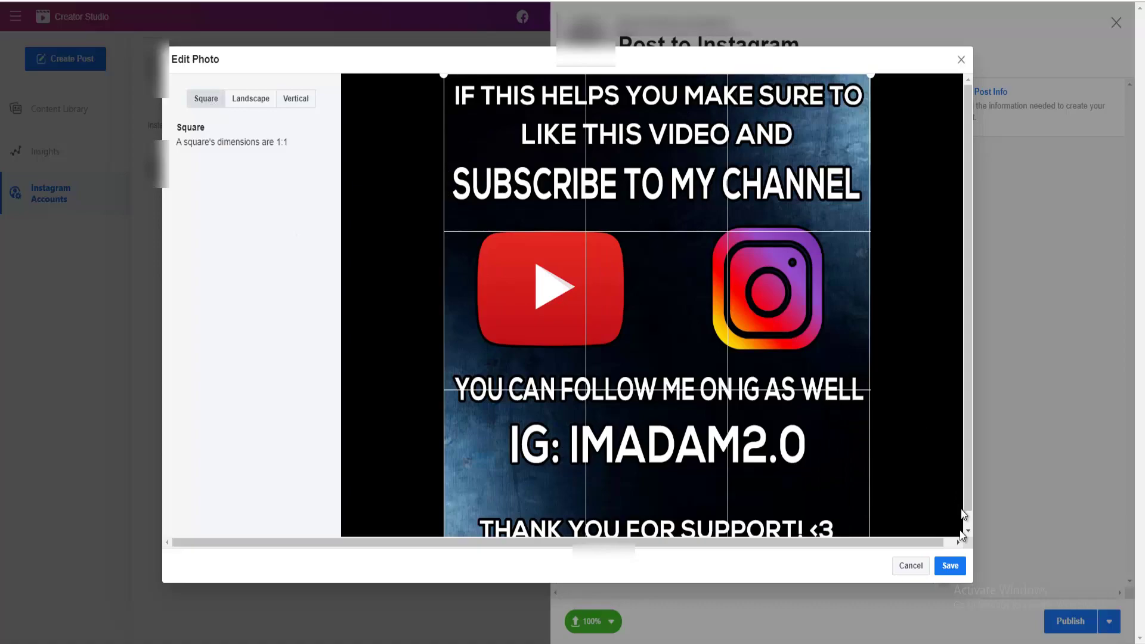
click(949, 567)
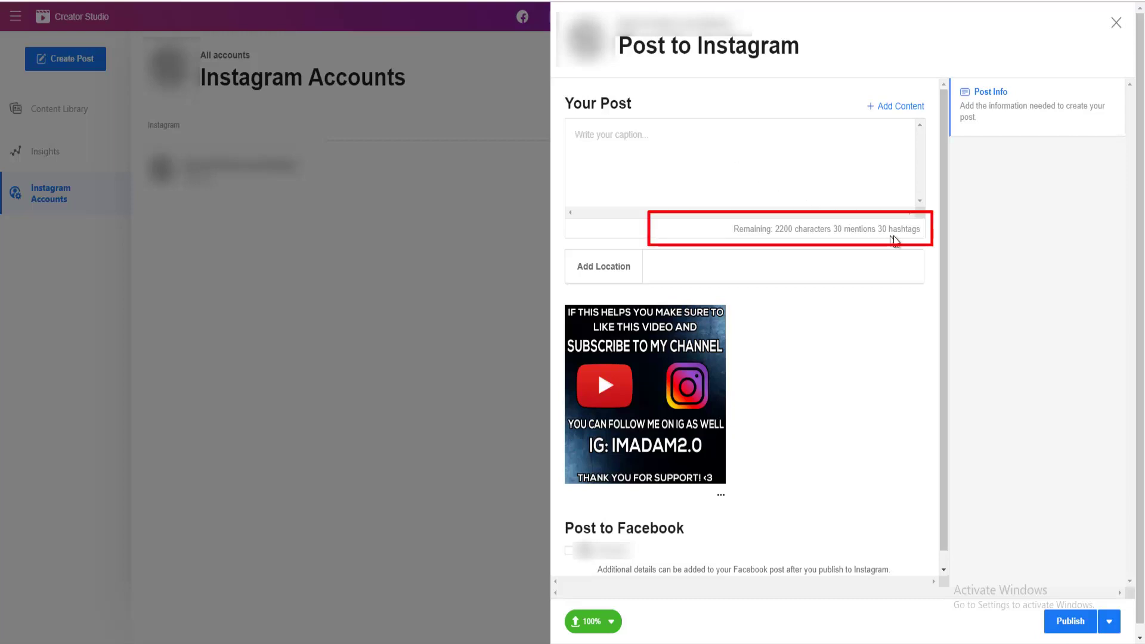
Upload Test.png from the computer as the post's second image.
click(683, 265)
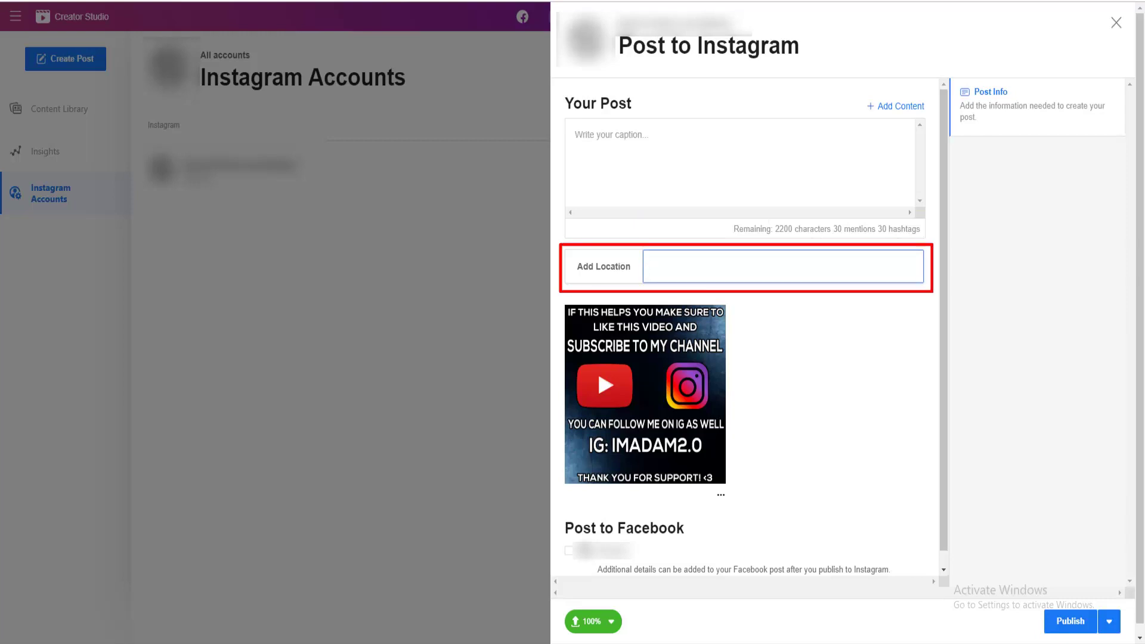
click(898, 112)
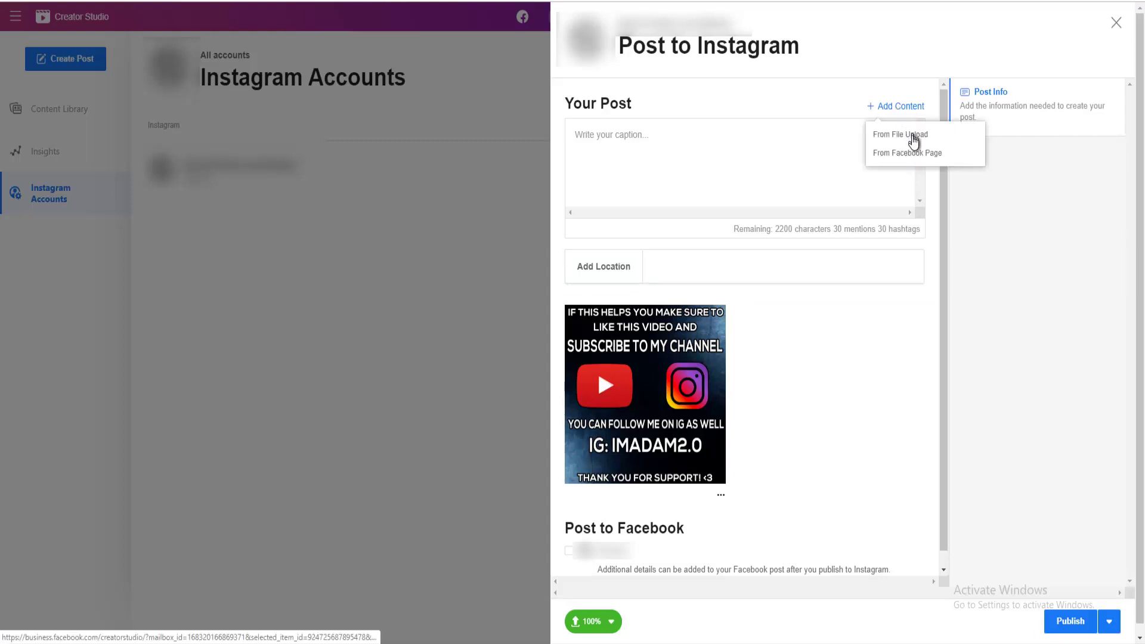
click(895, 136)
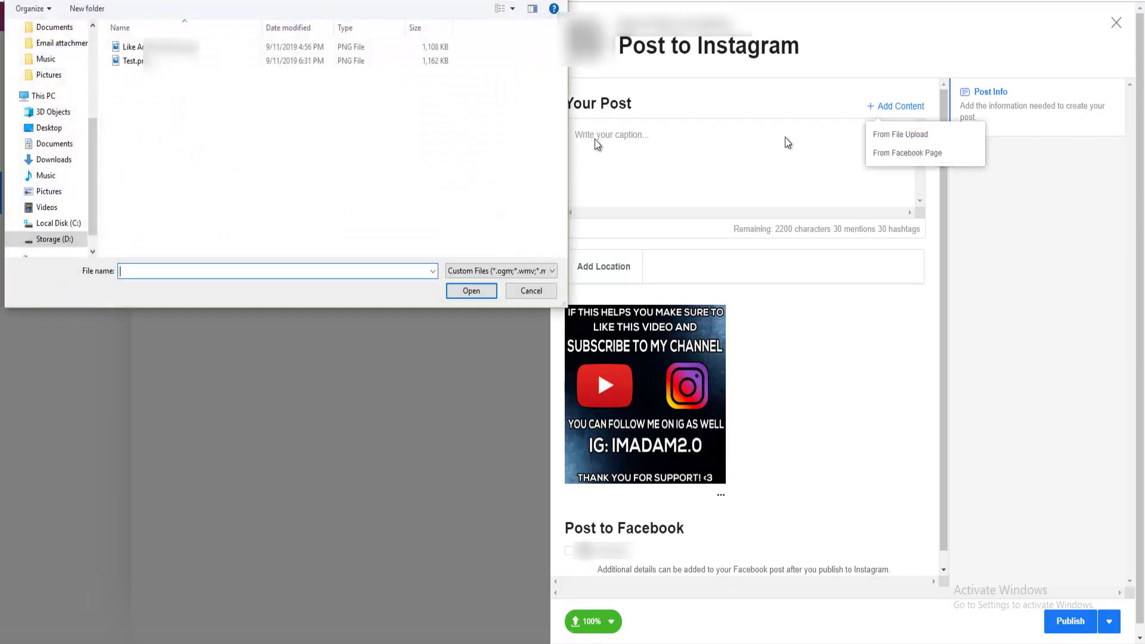
double_click(131, 61)
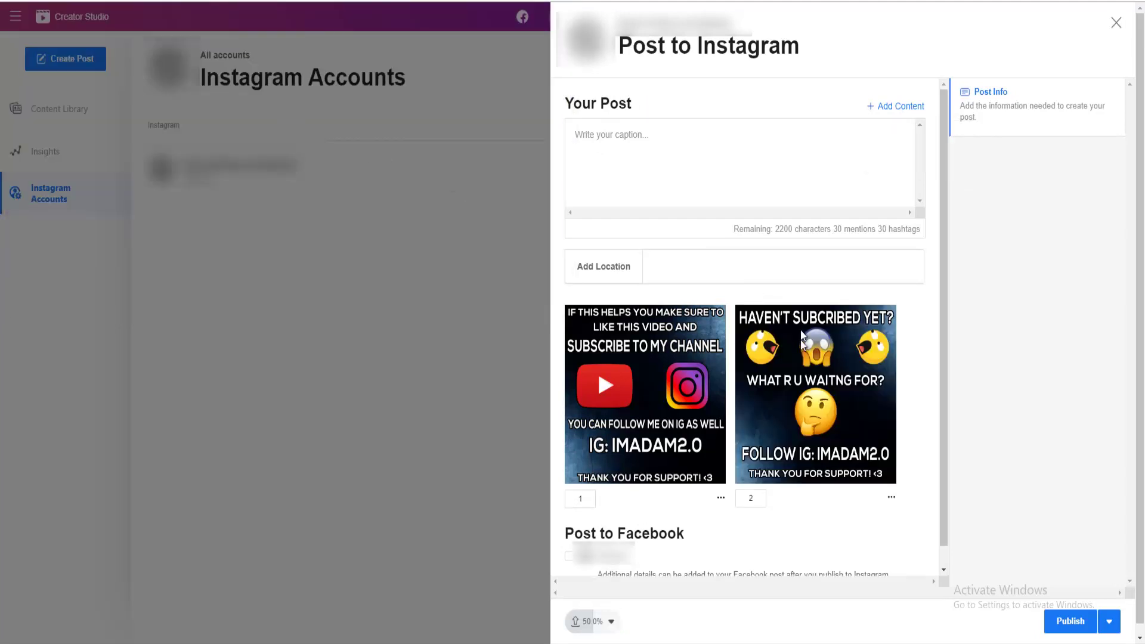
Save a Landscape crop of the second image and bring up the Publish options.
click(895, 503)
click(910, 536)
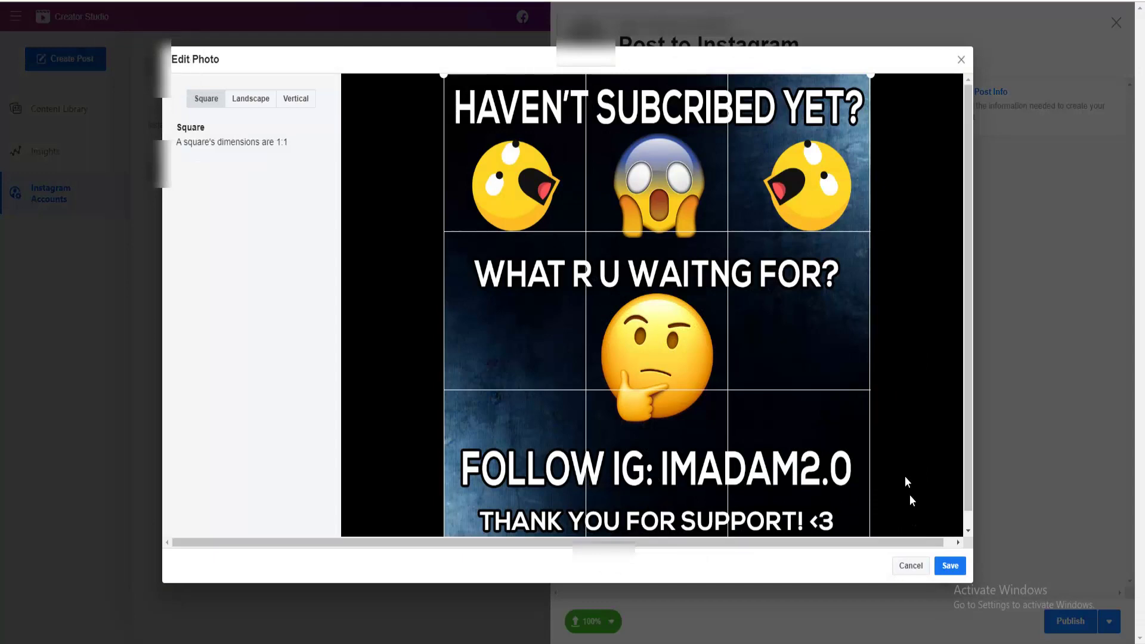
click(256, 99)
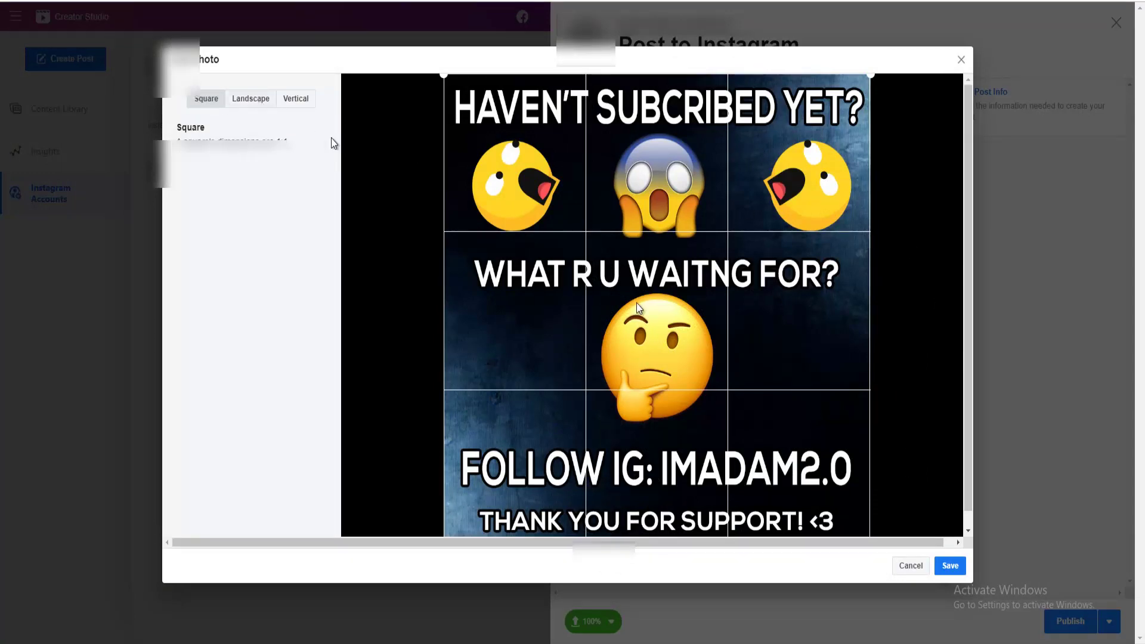
click(950, 566)
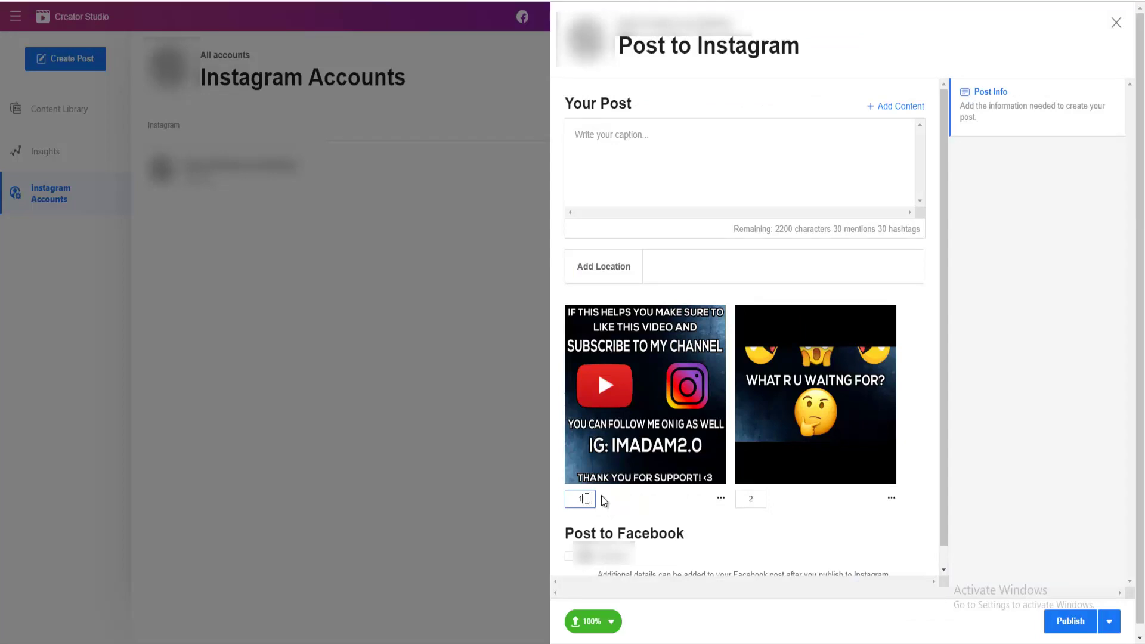
click(758, 499)
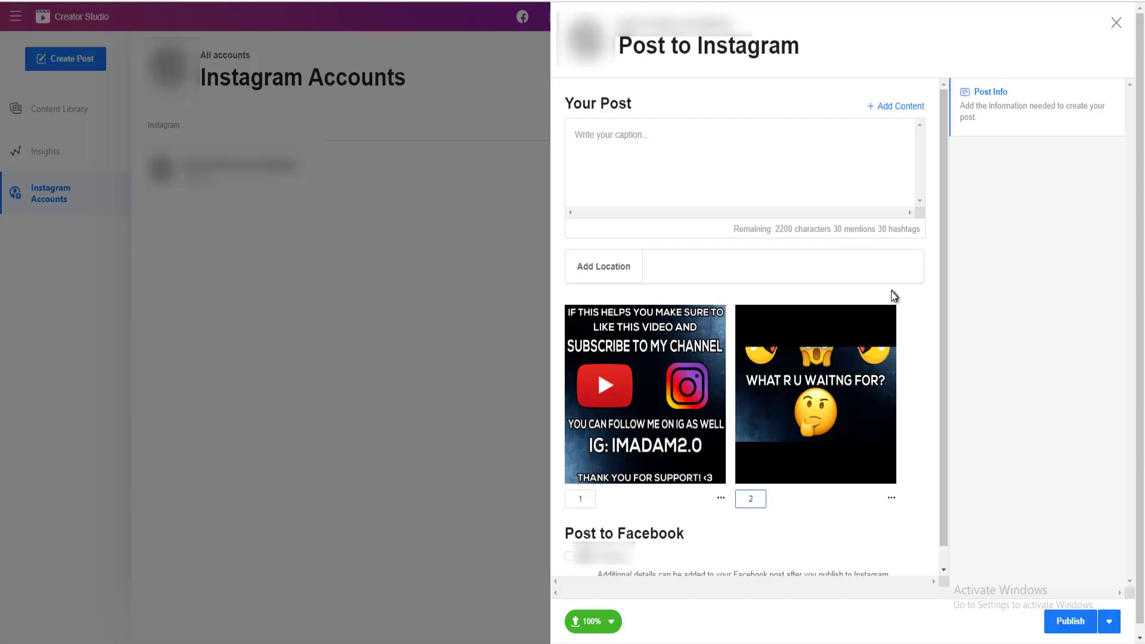
click(1110, 622)
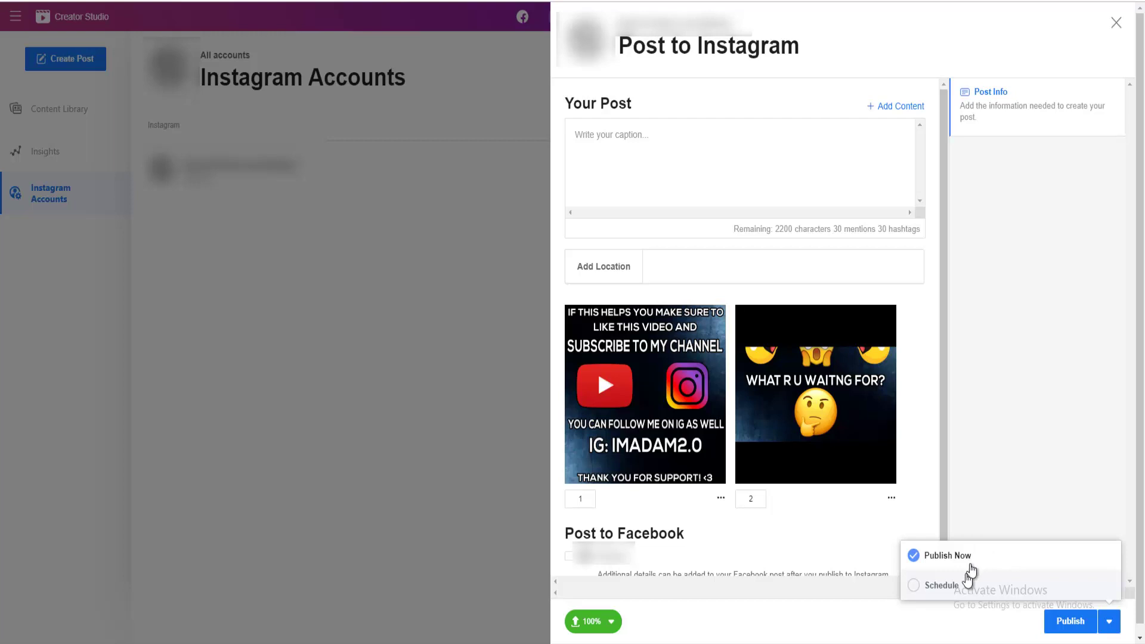
Toggle Schedule then Publish Now, discard the two-image draft, and start a new post.
click(957, 588)
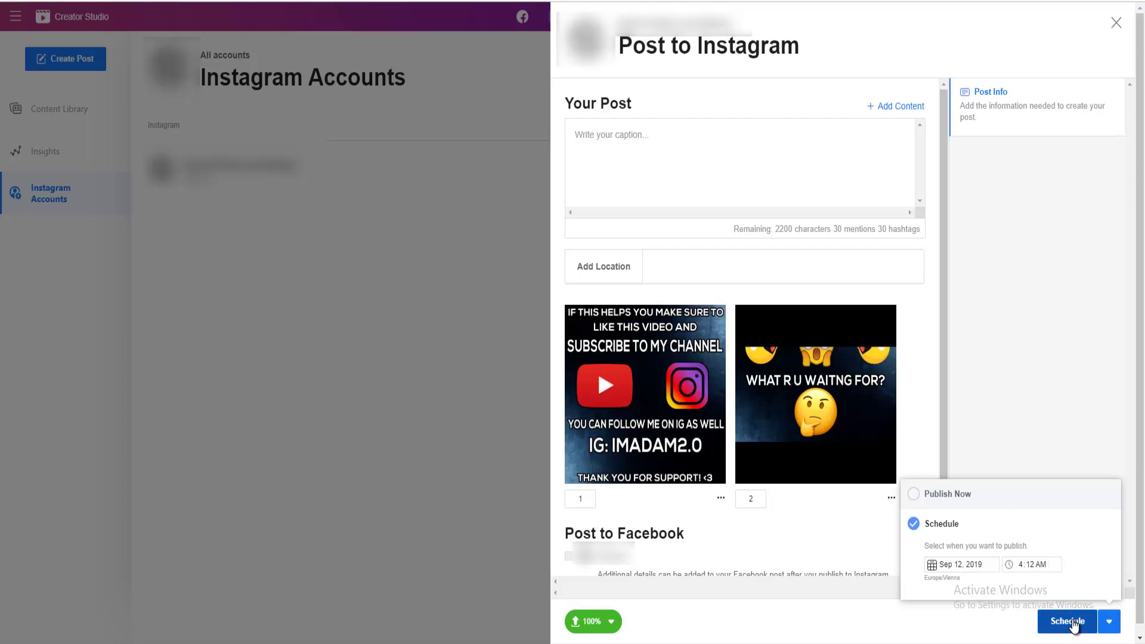
click(953, 495)
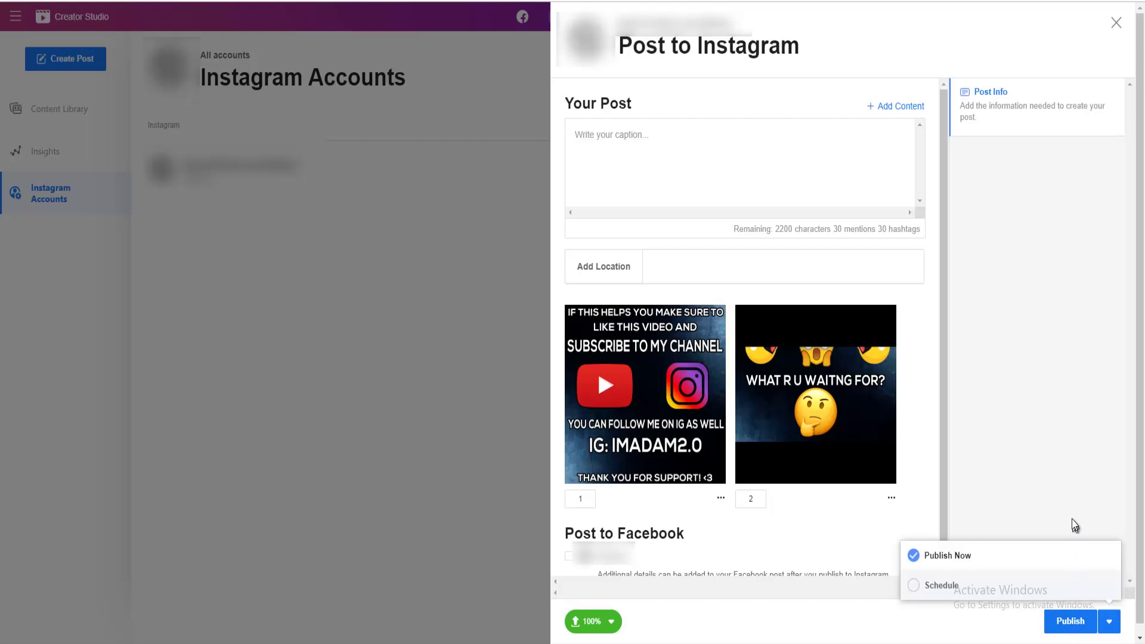
click(1116, 24)
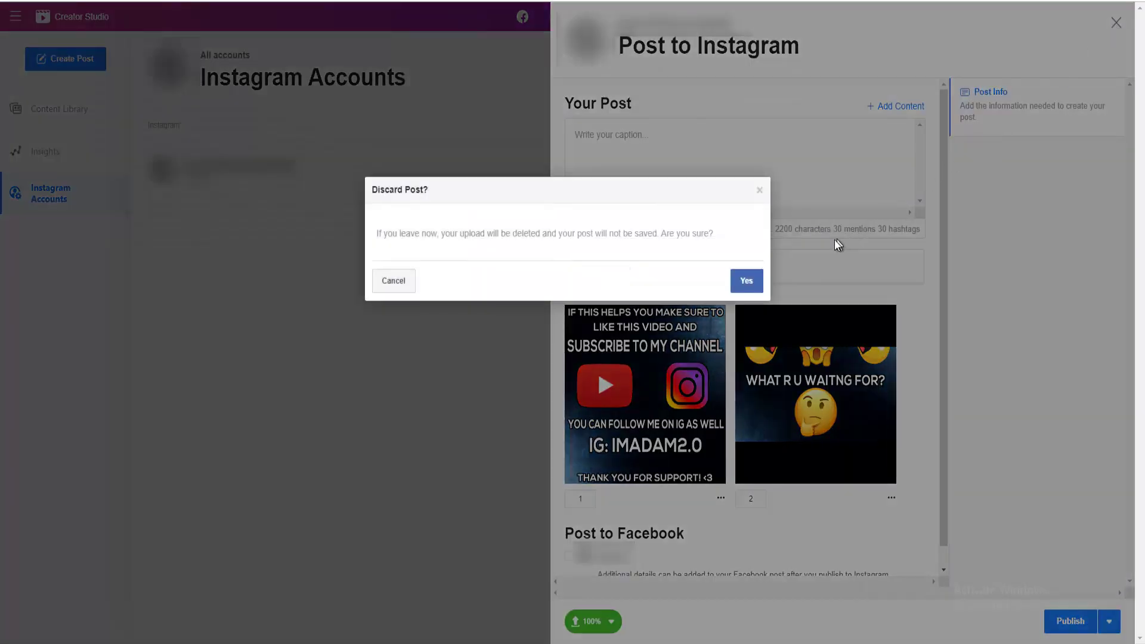
click(741, 286)
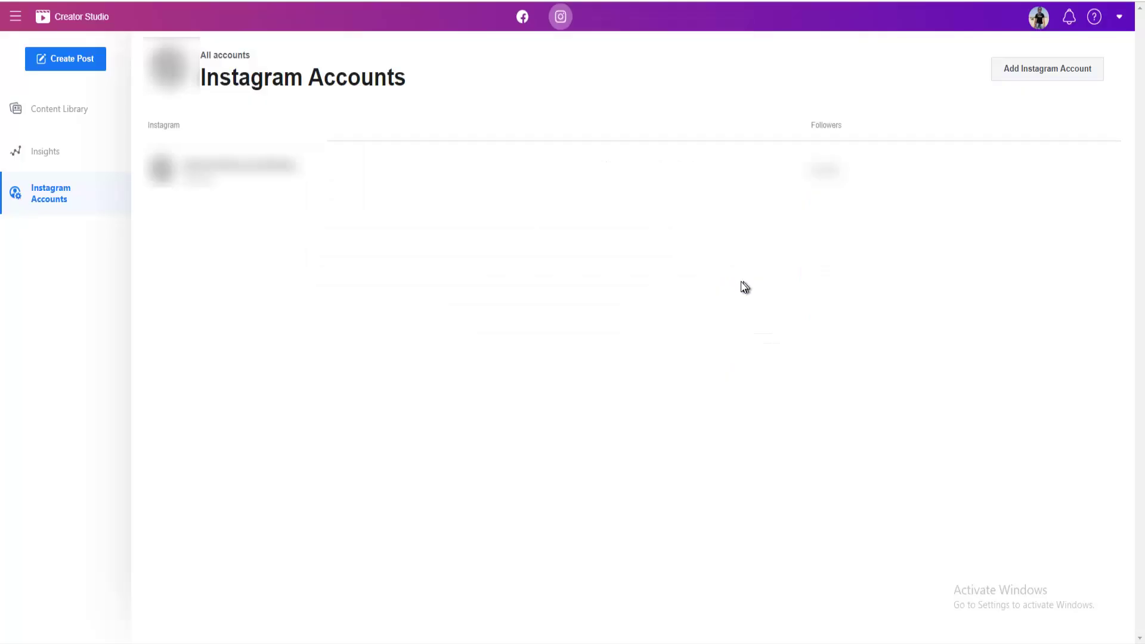
click(80, 66)
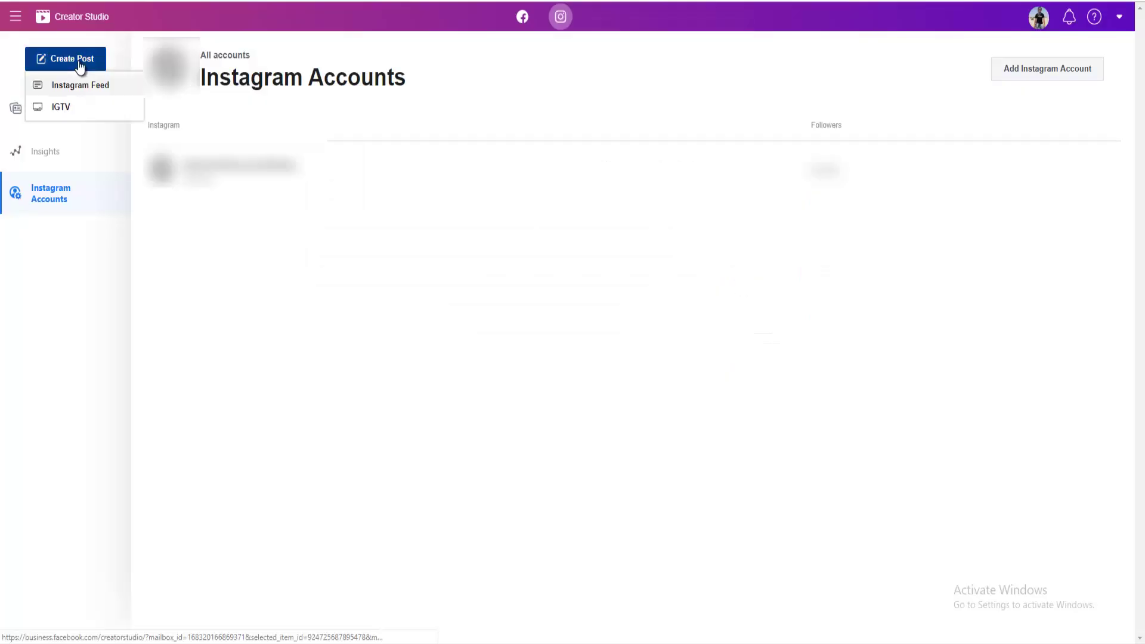
click(67, 110)
click(77, 62)
click(76, 110)
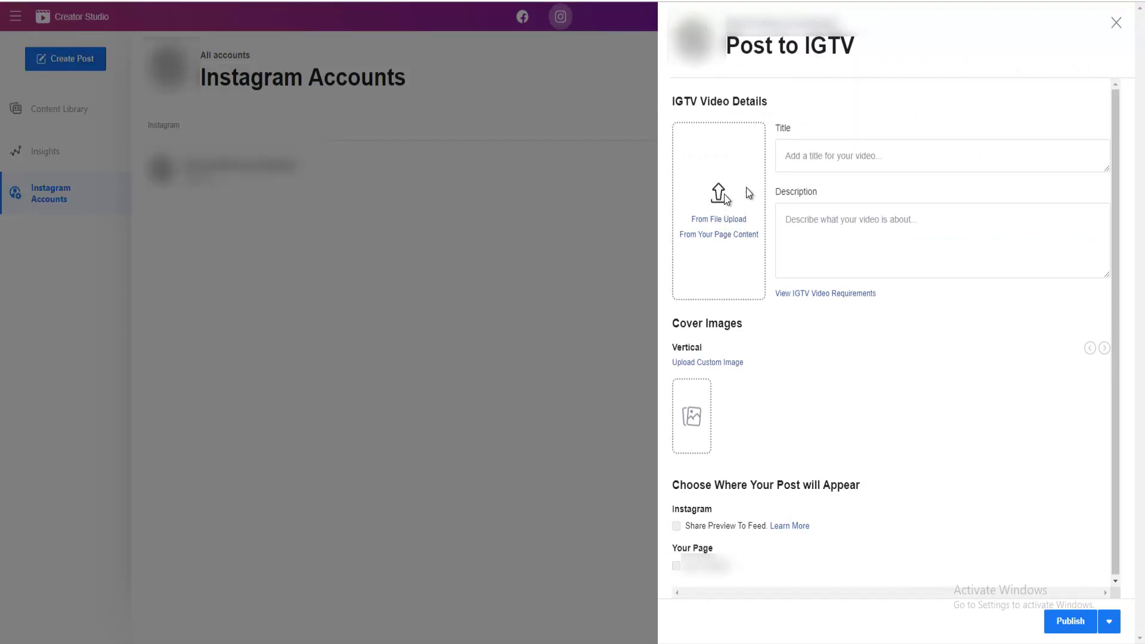
click(807, 160)
click(786, 220)
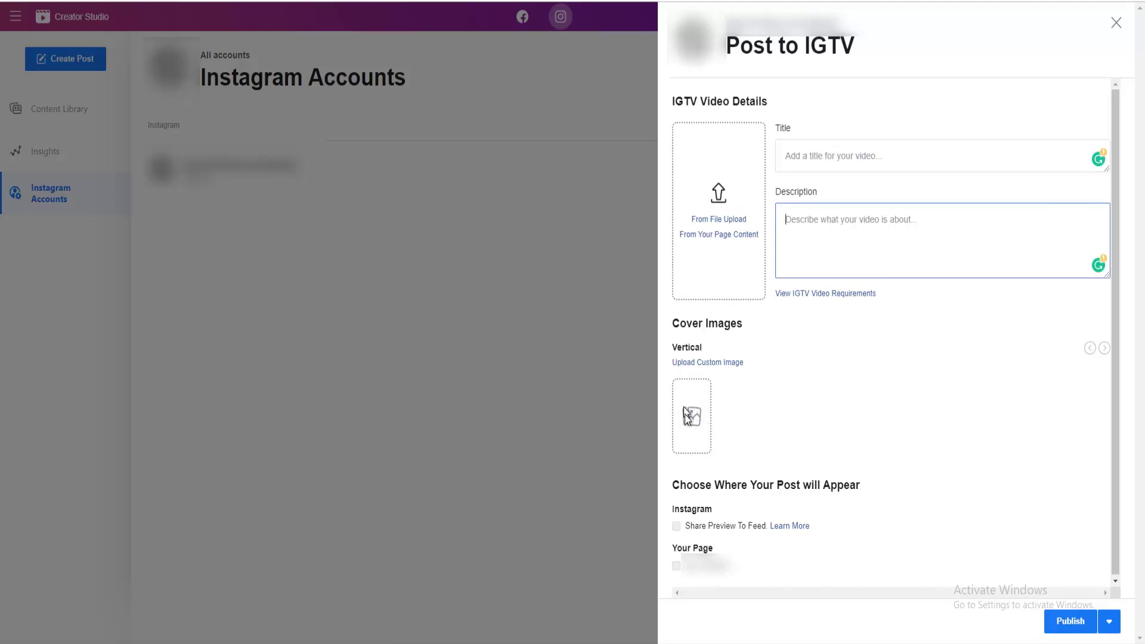
click(676, 528)
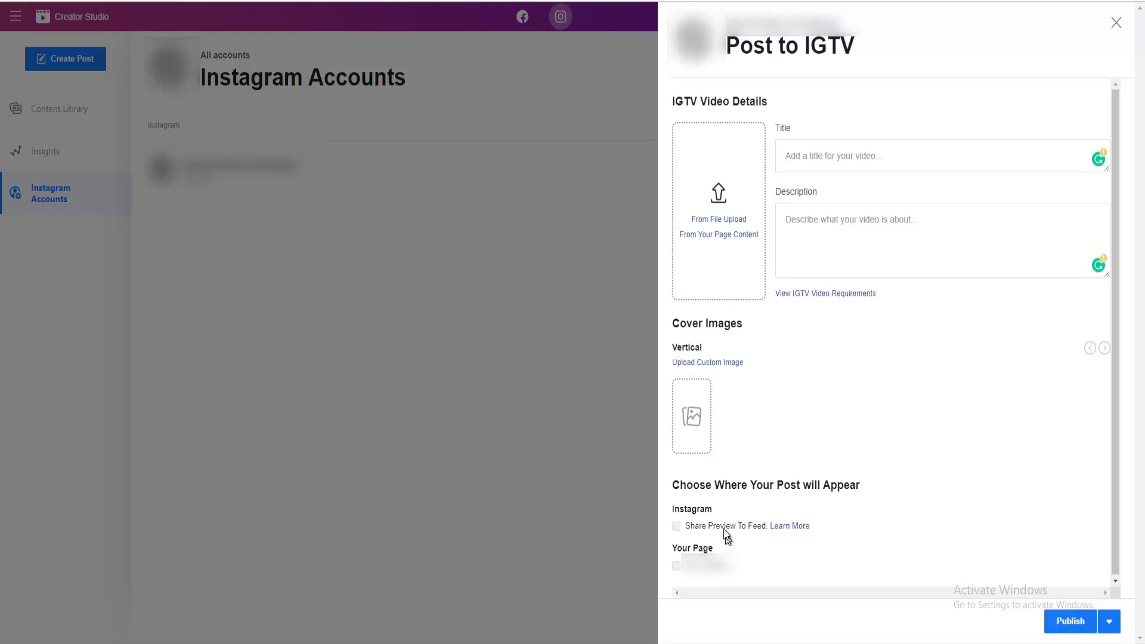
click(1109, 621)
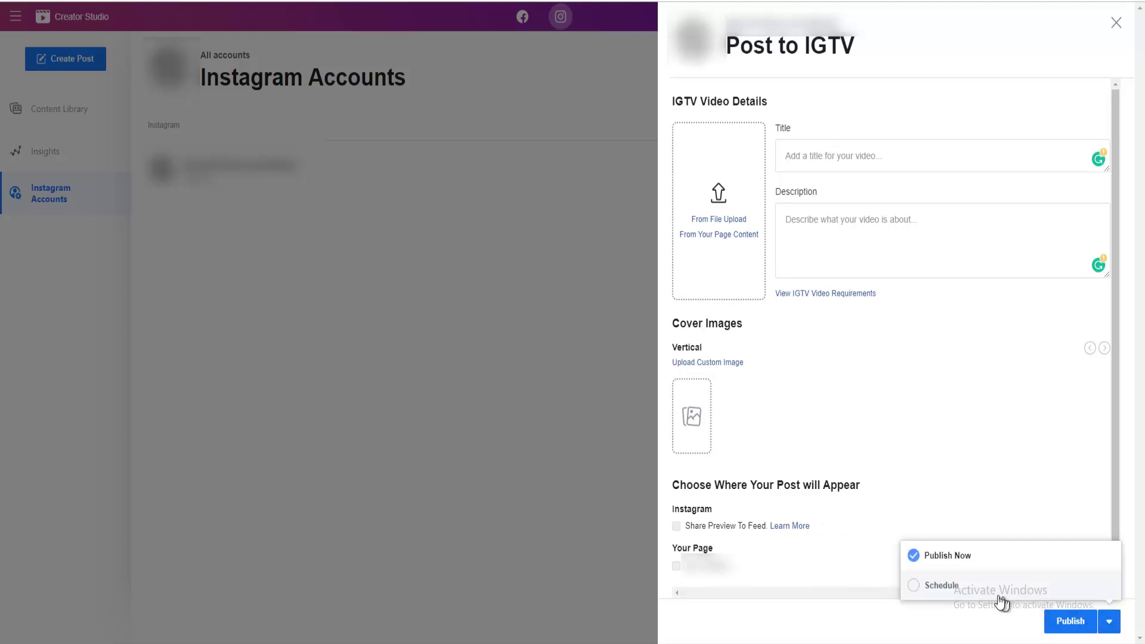
drag(955, 587, 1017, 558)
click(1108, 621)
click(1109, 621)
click(966, 494)
click(568, 59)
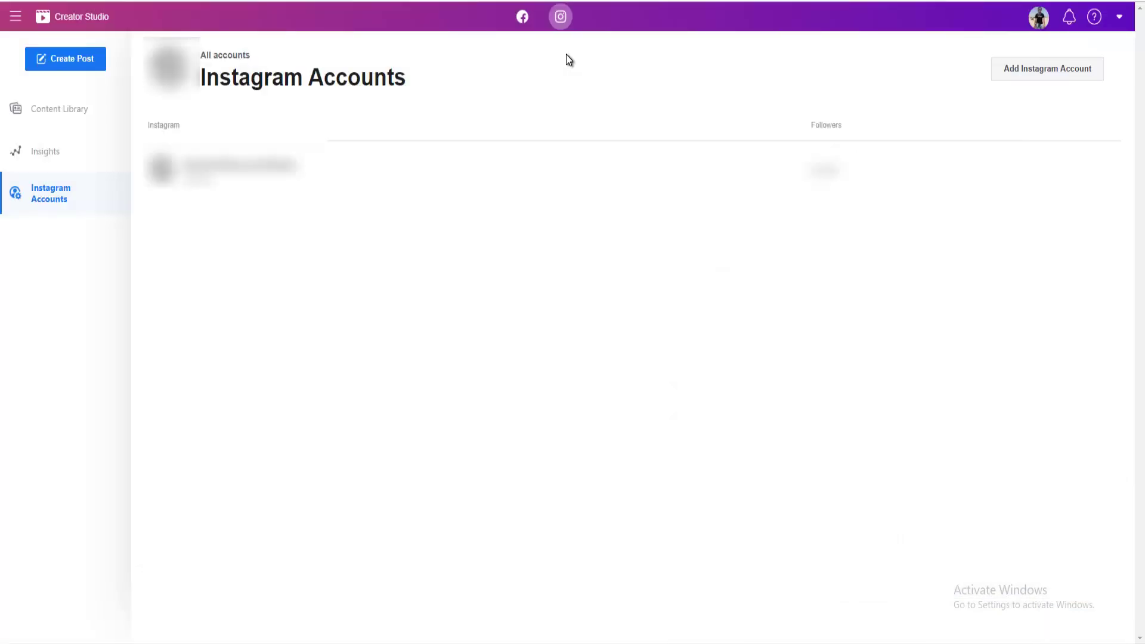